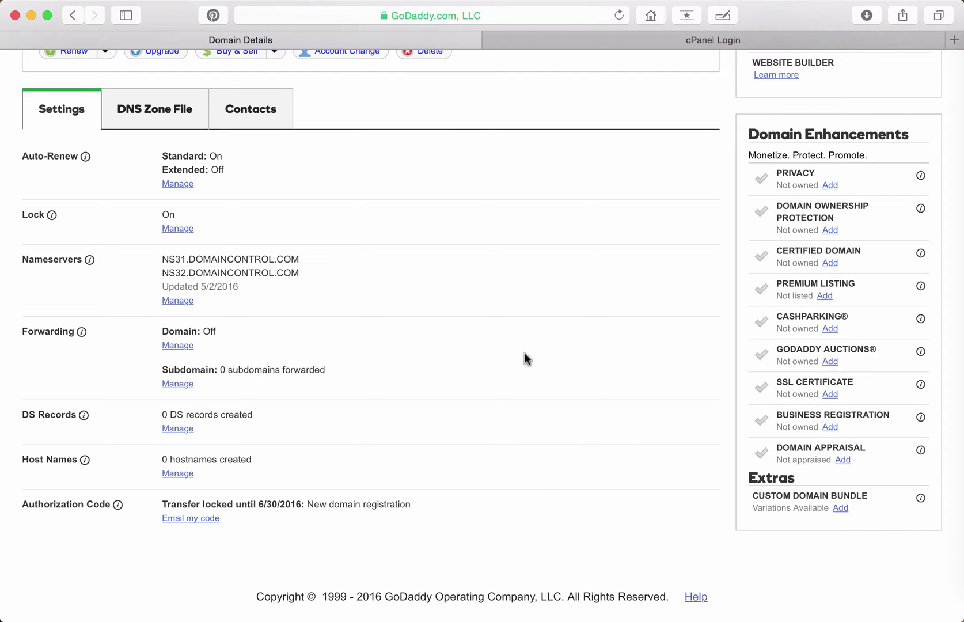
Sign in to GoDaddy with the saved account and open Manage My Domains to list all nine domains
scroll(360, 240, "up", 10)
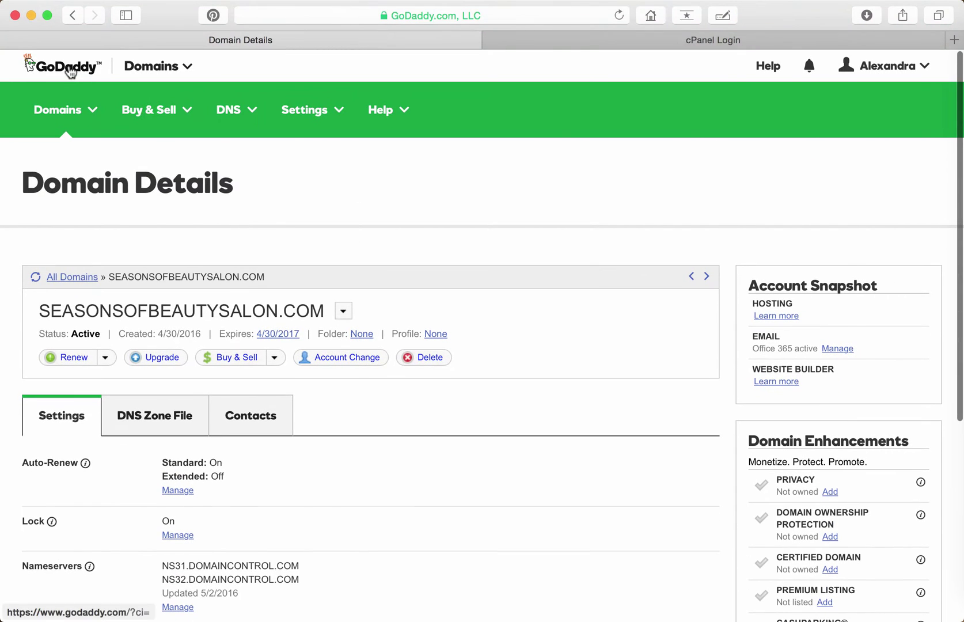
left_click(70, 72)
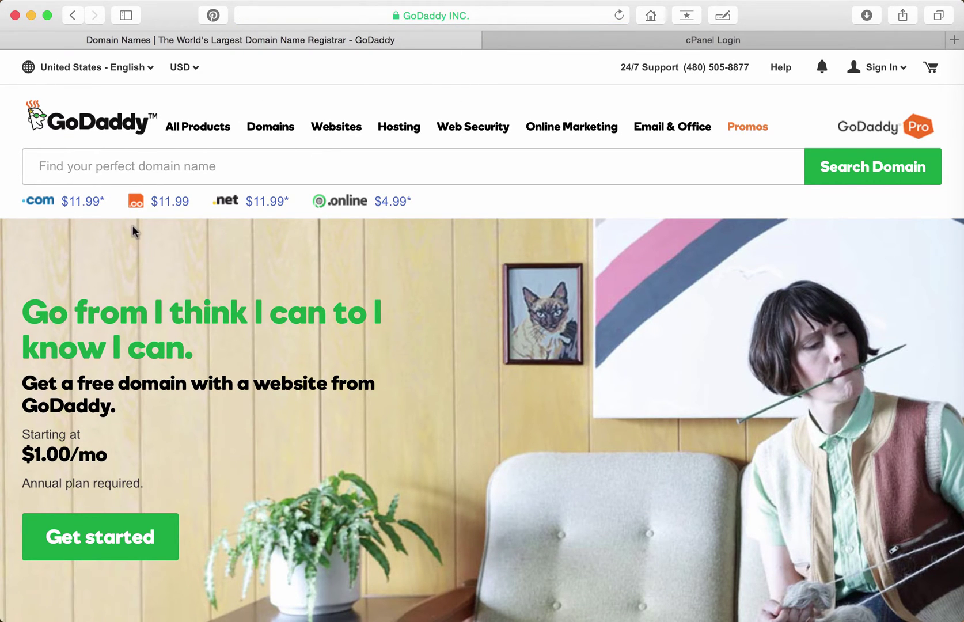
left_click(894, 73)
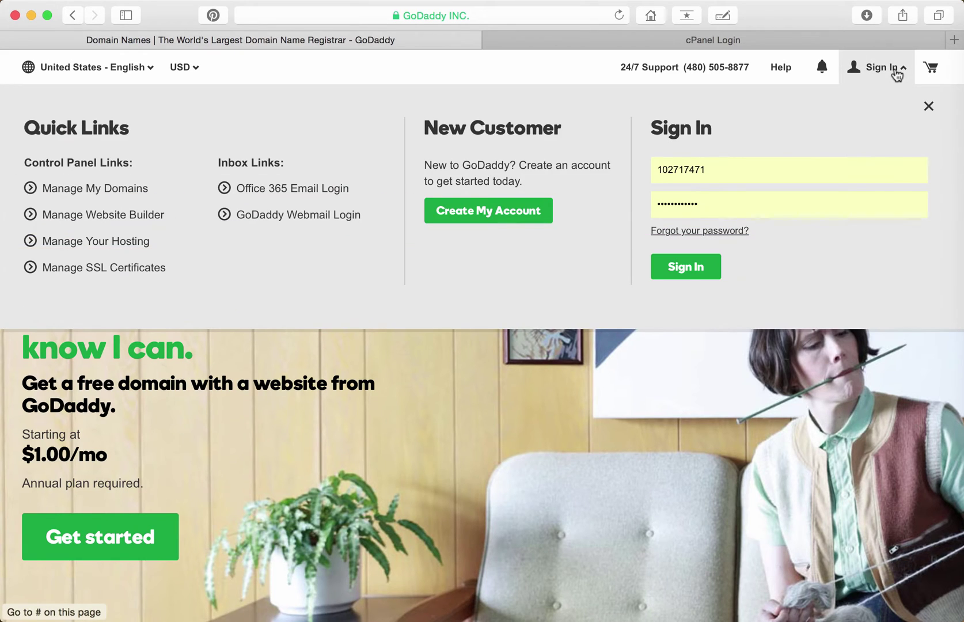
left_click(670, 266)
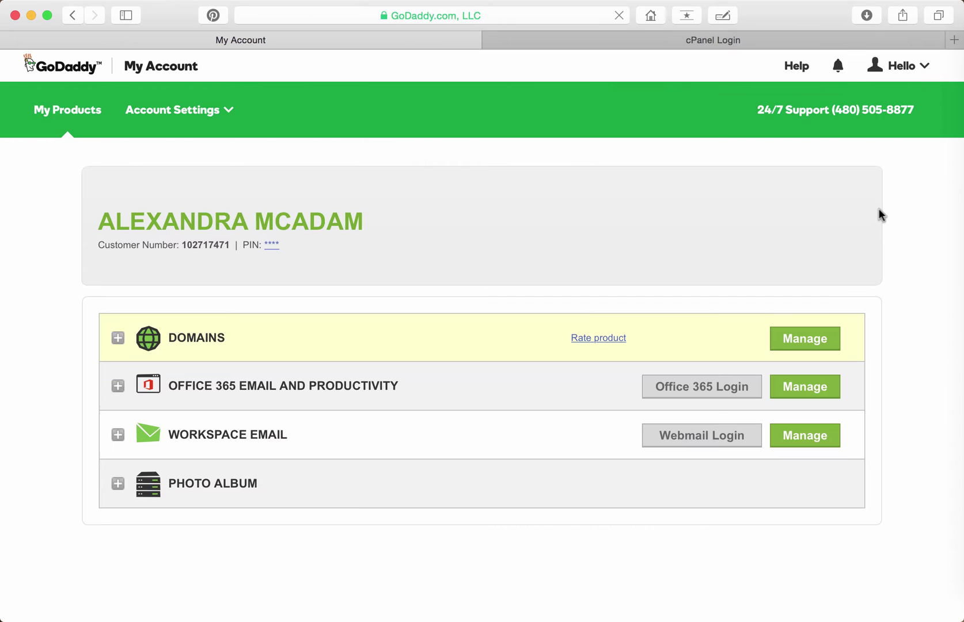
left_click(896, 75)
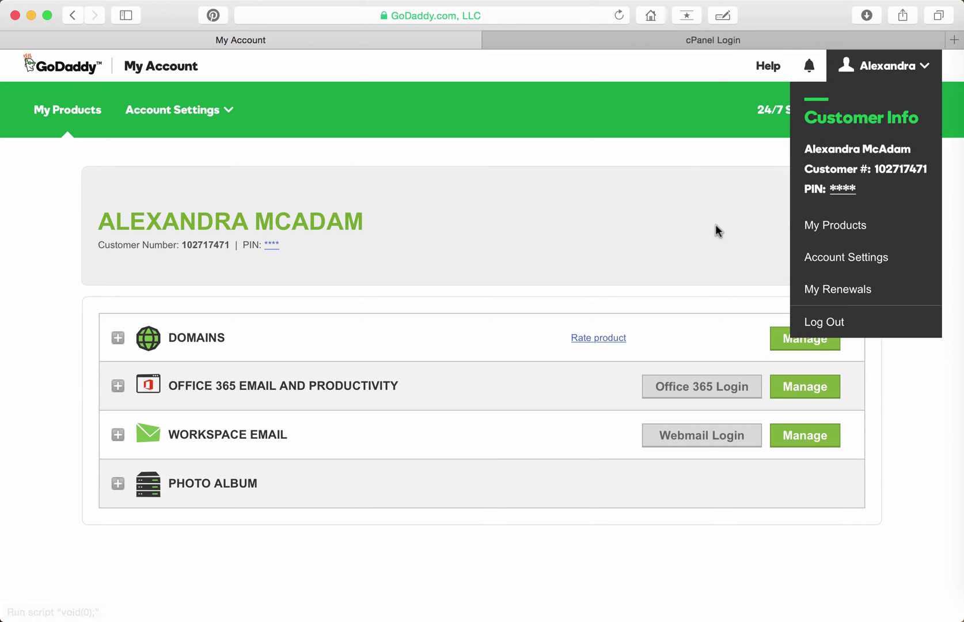
left_click(30, 63)
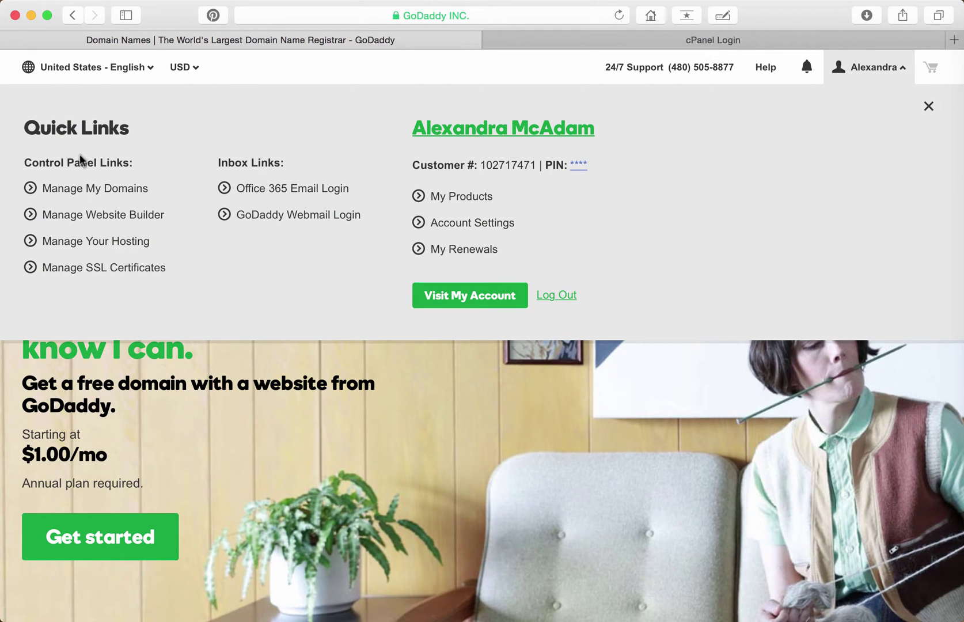
left_click(62, 196)
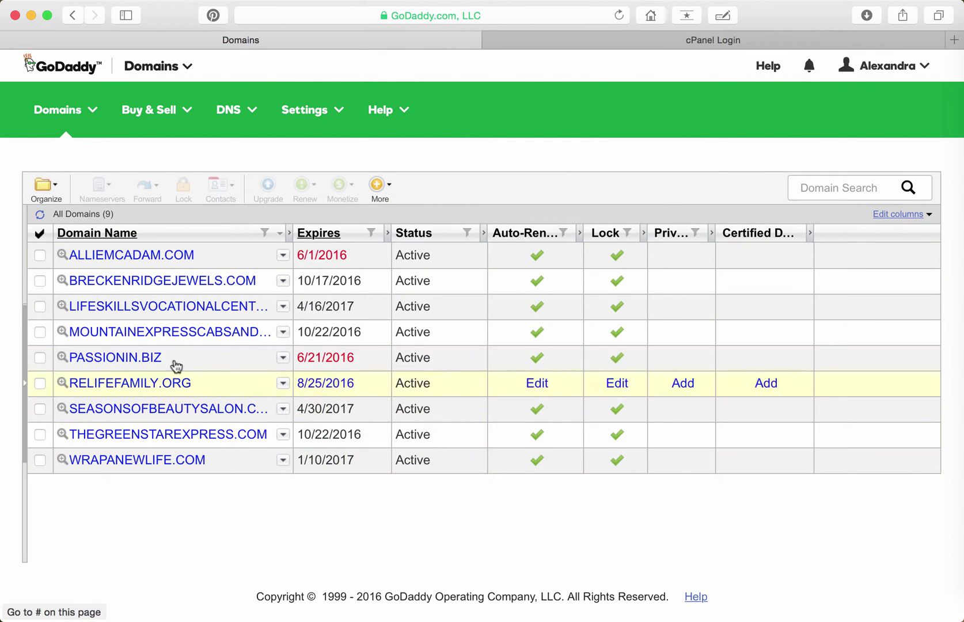
Open SEASONSOFBEAUTYSALON.COM's details and scroll to its NS31/NS32.DOMAINCONTROL.COM nameservers
left_click(178, 409)
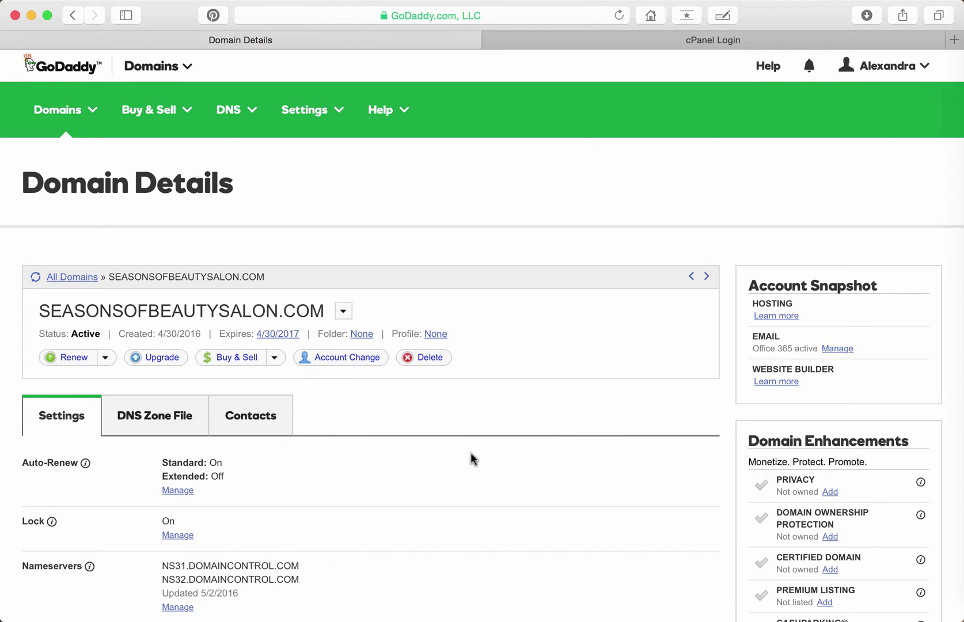
scroll(472, 457, "down", 10)
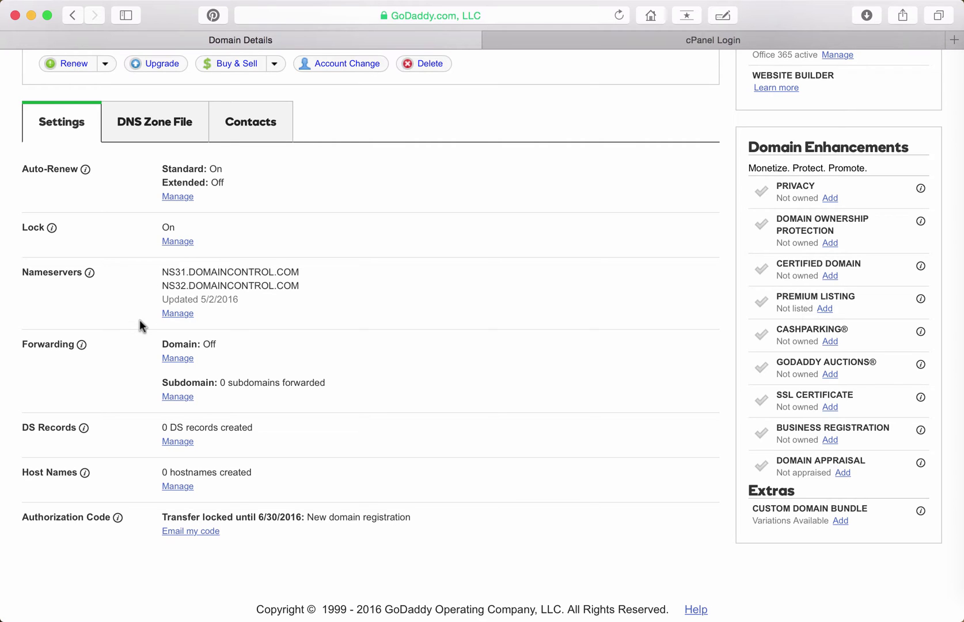
Switch SEASONSOFBEAUTYSALON.COM's nameserver type to Custom, then go to the cPanel login tab
left_click(177, 312)
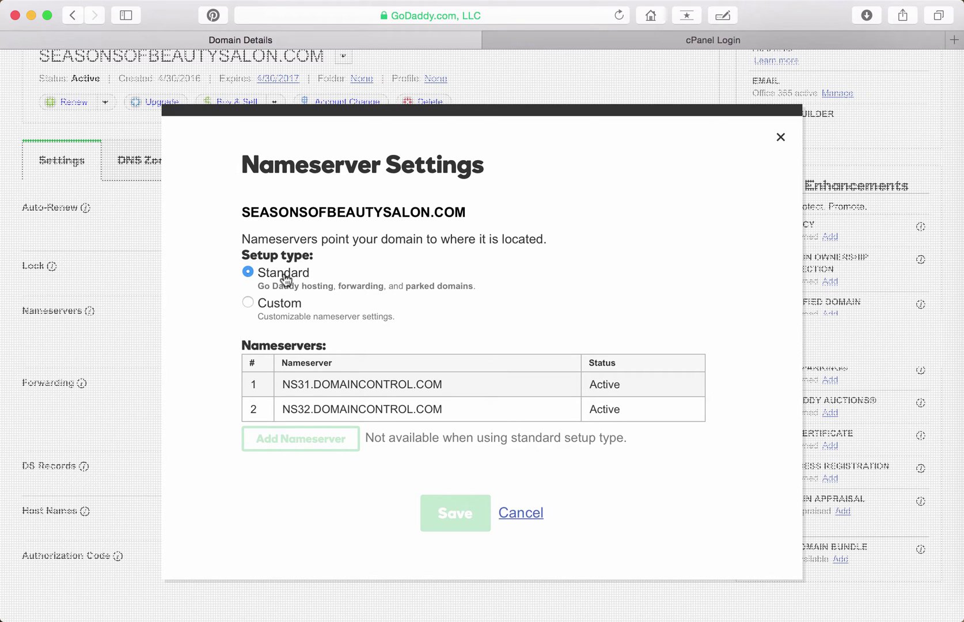
left_click(248, 304)
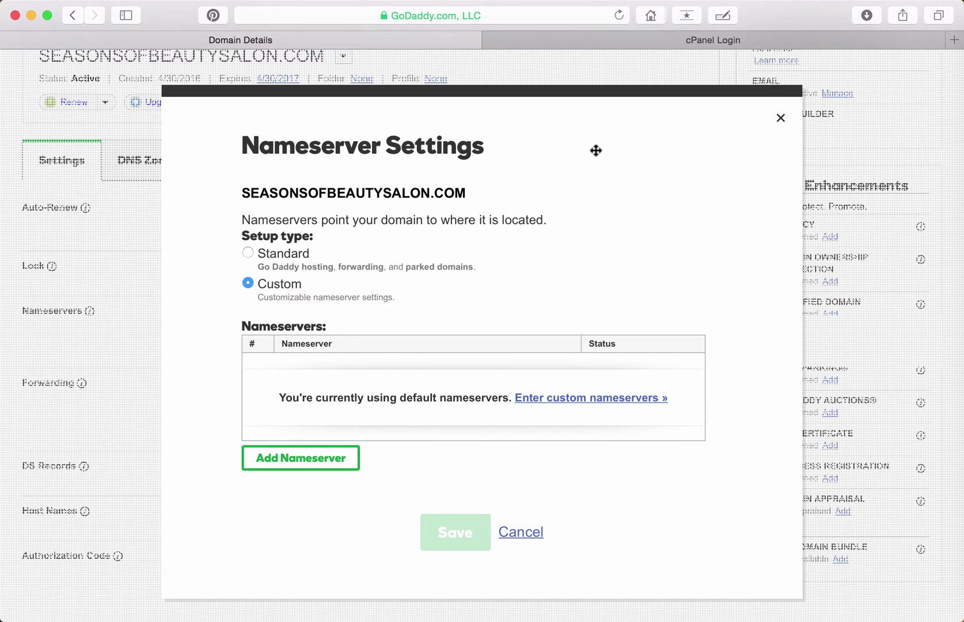
left_click(561, 41)
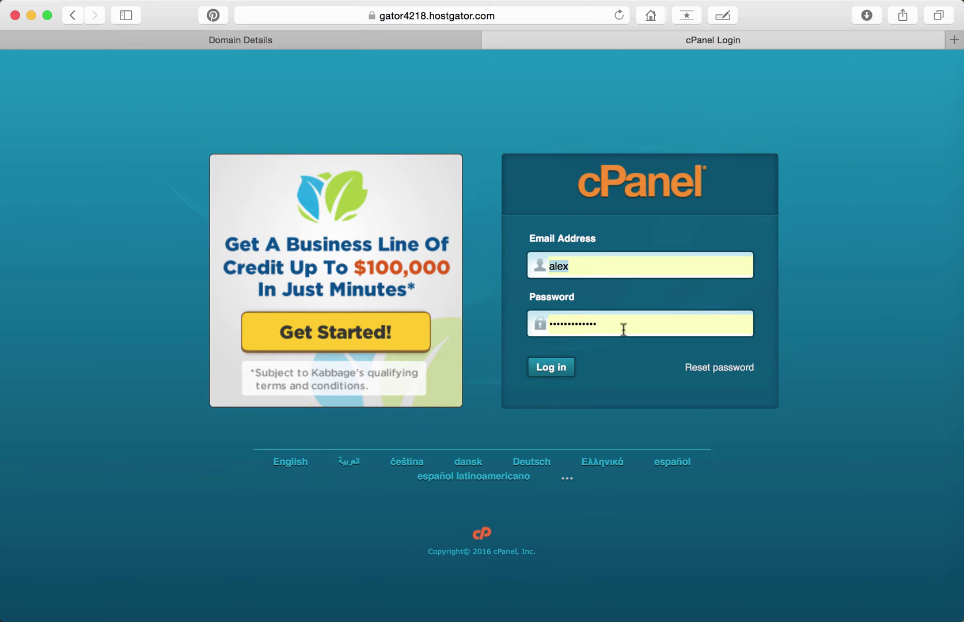
Log in to HostGator cPanel and scroll to Account Information showing ns8435 and ns8436.hostgator.com
left_click(550, 369)
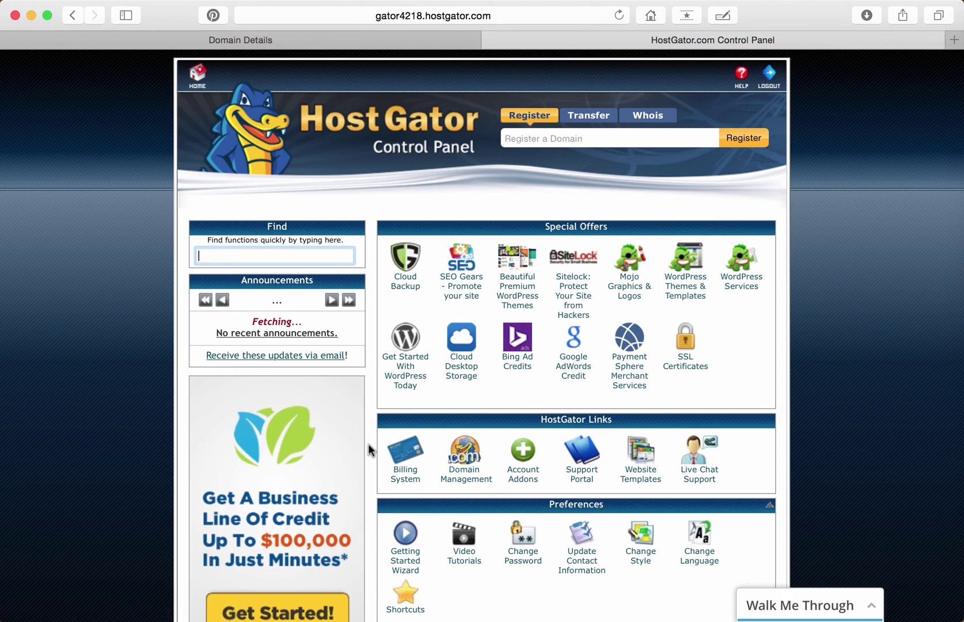
scroll(366, 440, "down", 20)
scroll(369, 444, "down", 15)
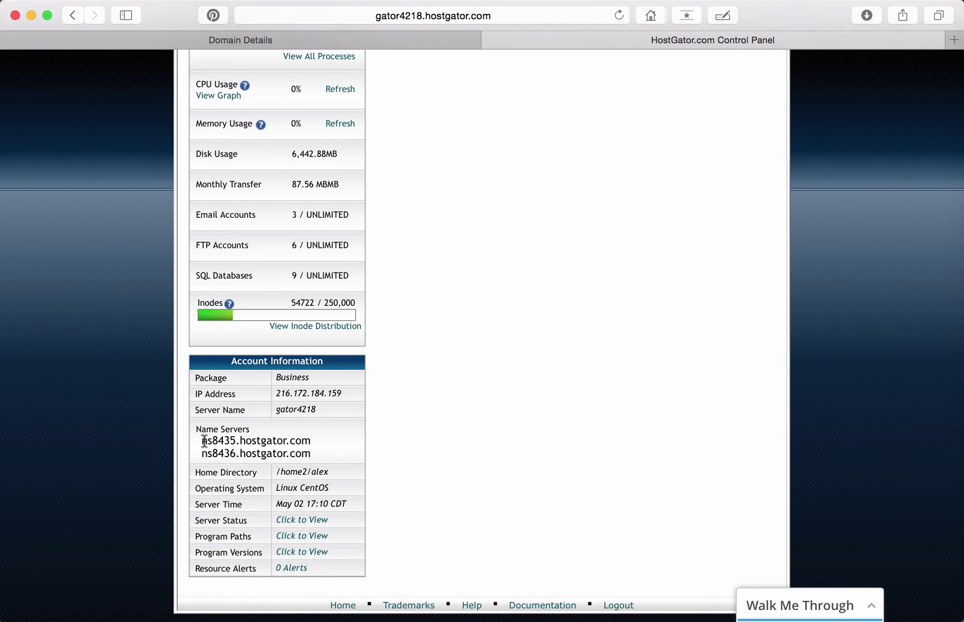
Copy ns8435.hostgator.com from cPanel into GoDaddy's first custom nameserver field
triple_click(212, 440)
key("super+c")
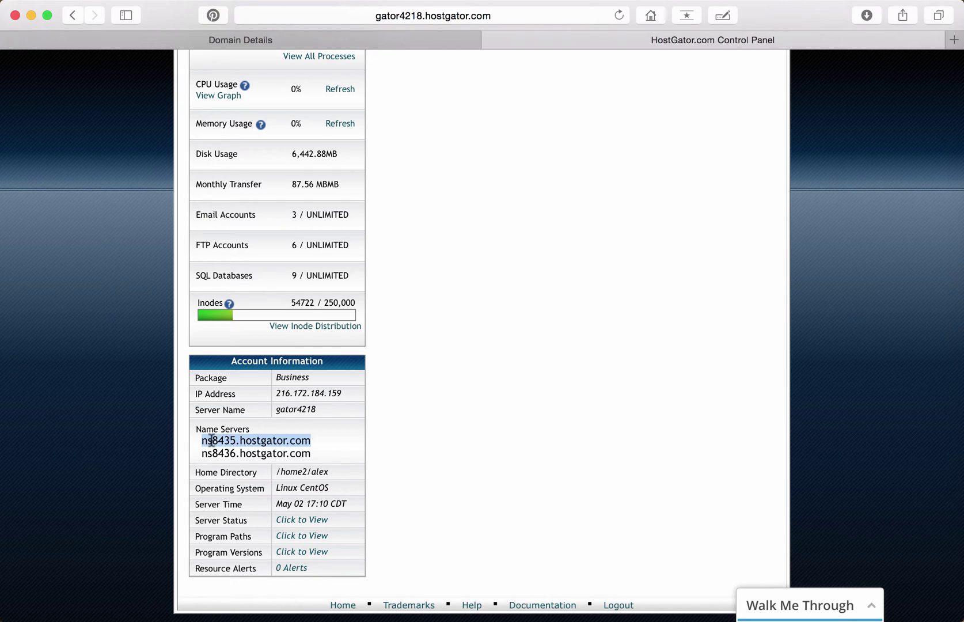
left_click(280, 34)
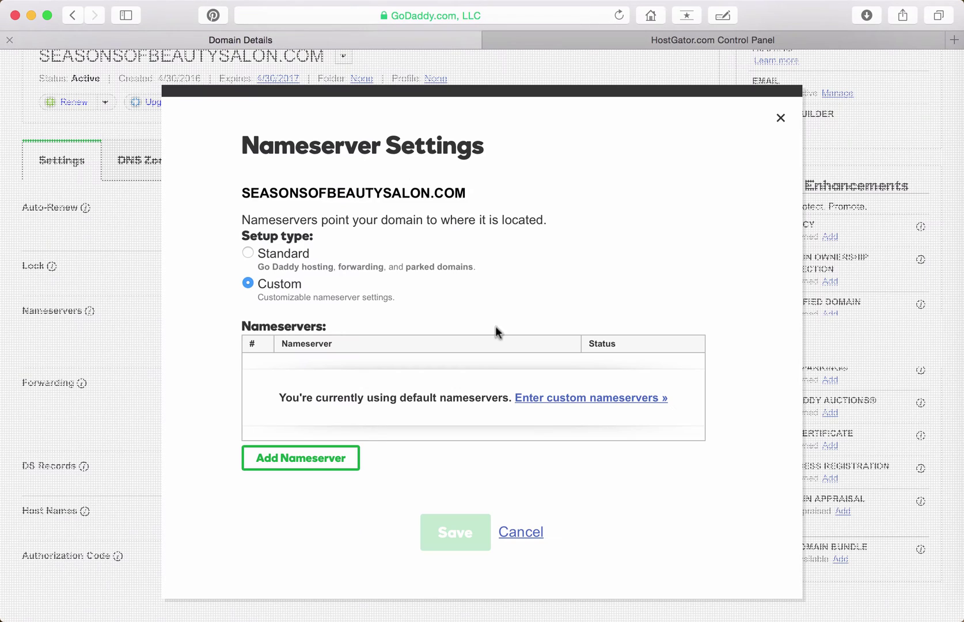
left_click(567, 398)
left_click(450, 203)
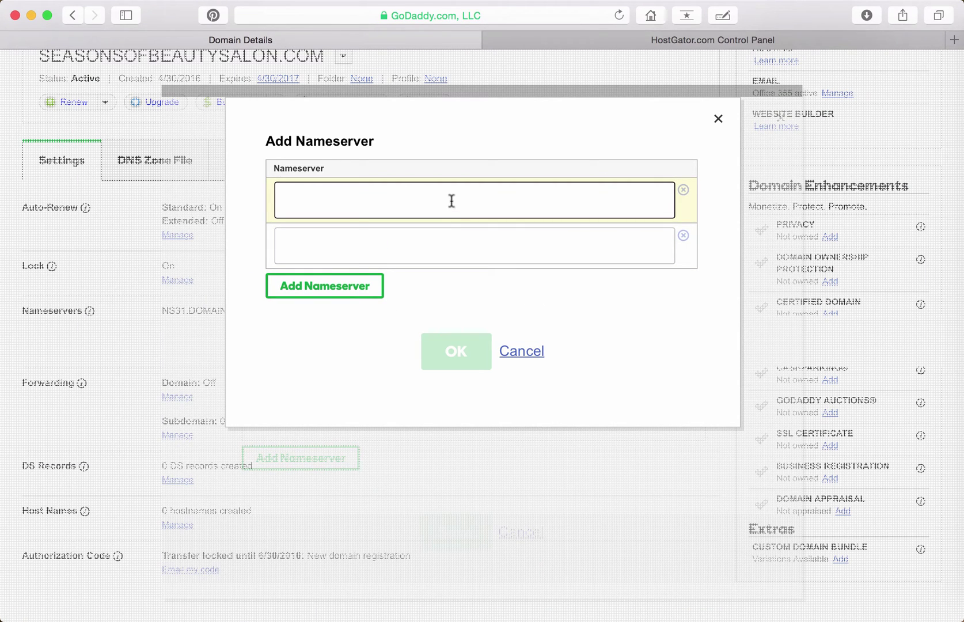
key("super+v")
Copy ns8436.hostgator.com into the second nameserver field and confirm both with OK
left_click(533, 33)
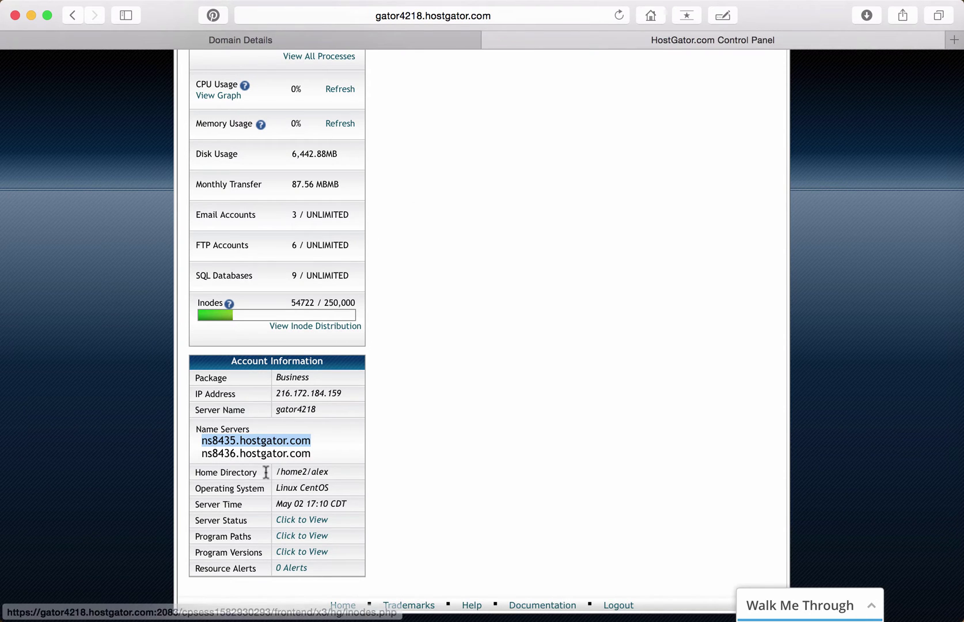
triple_click(258, 455)
key("super+c")
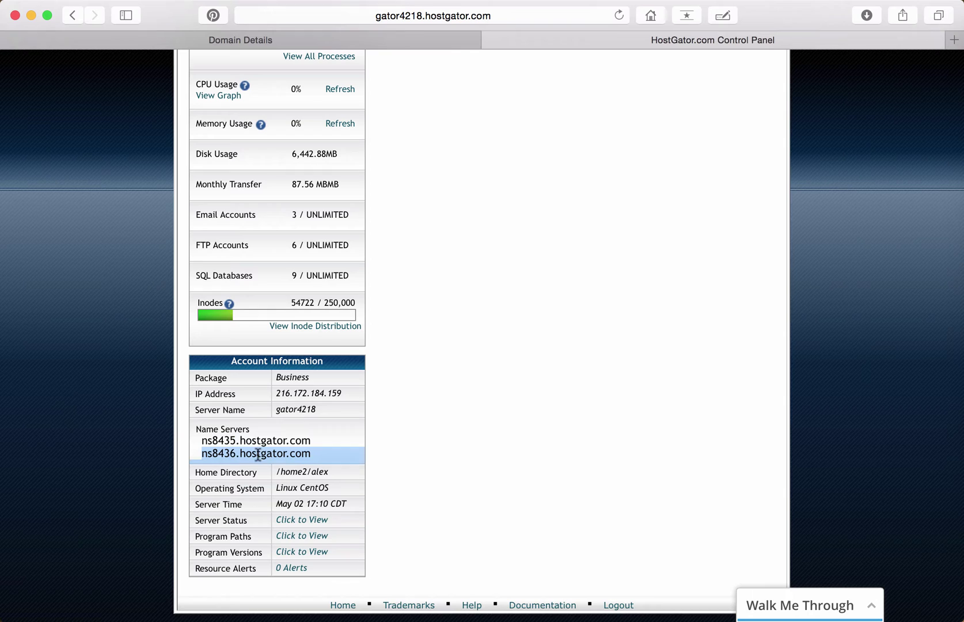
left_click(324, 36)
left_click(392, 245)
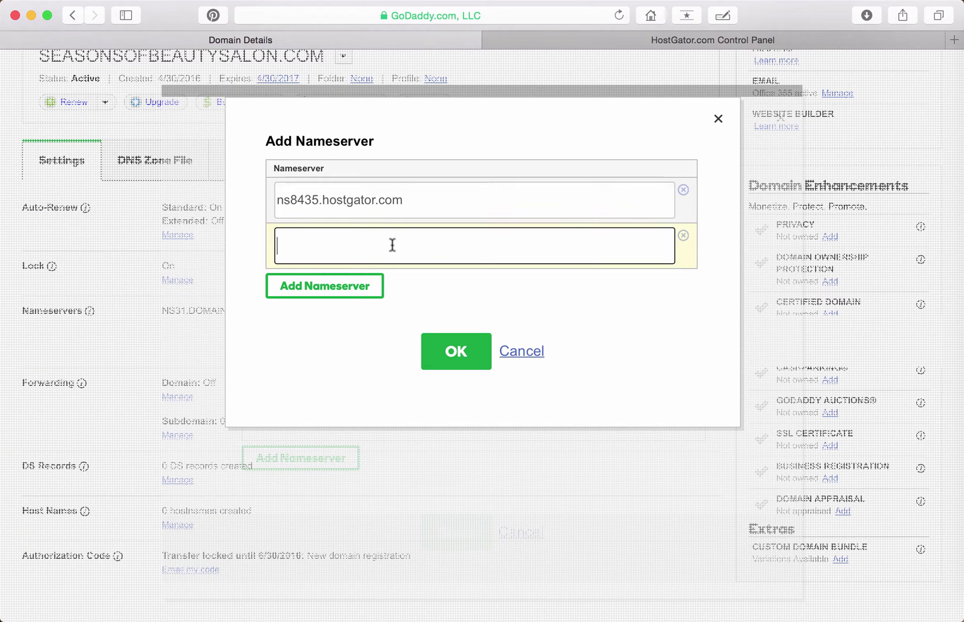
key("super+v")
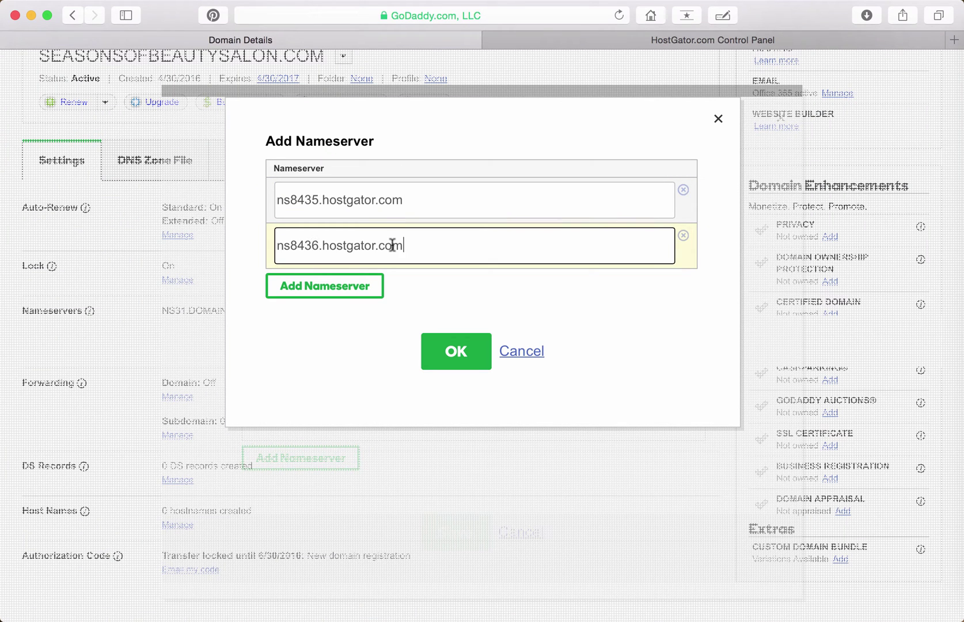
left_click(456, 352)
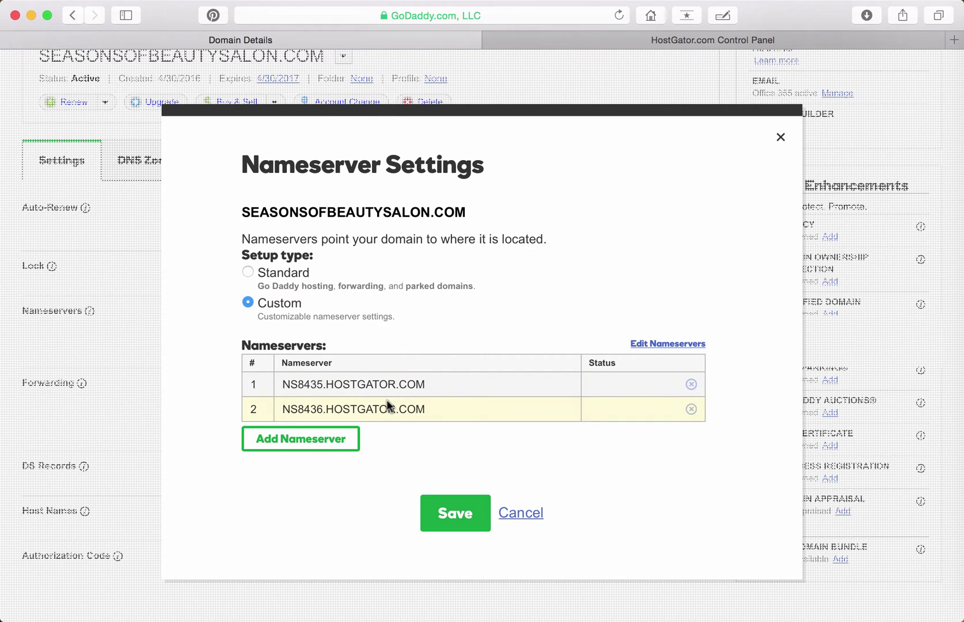
Save the custom nameservers, review the propagation notice, and return to the HostGator Control Panel
left_click(450, 519)
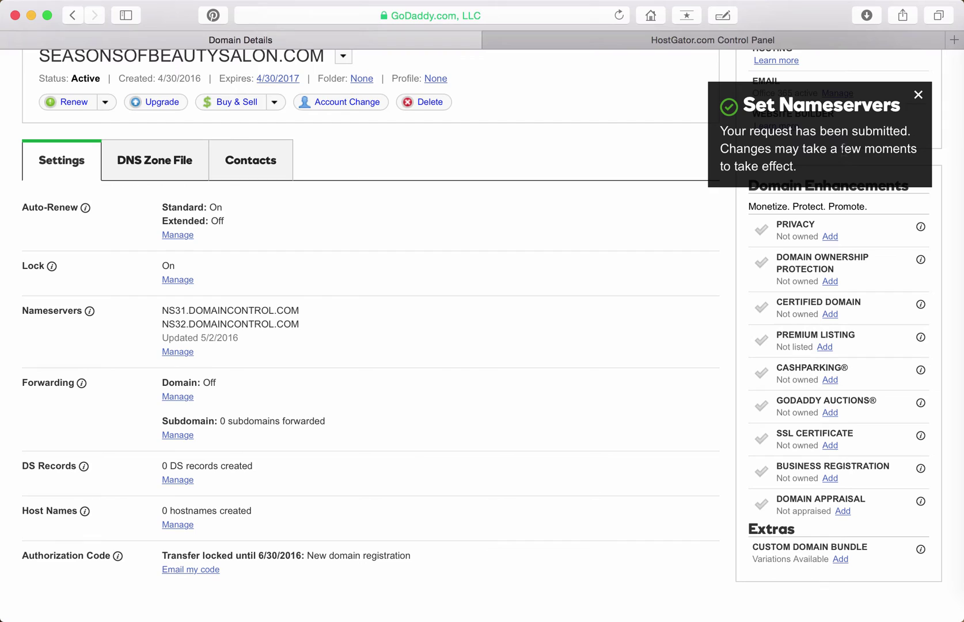
left_click_drag(843, 149, 842, 162)
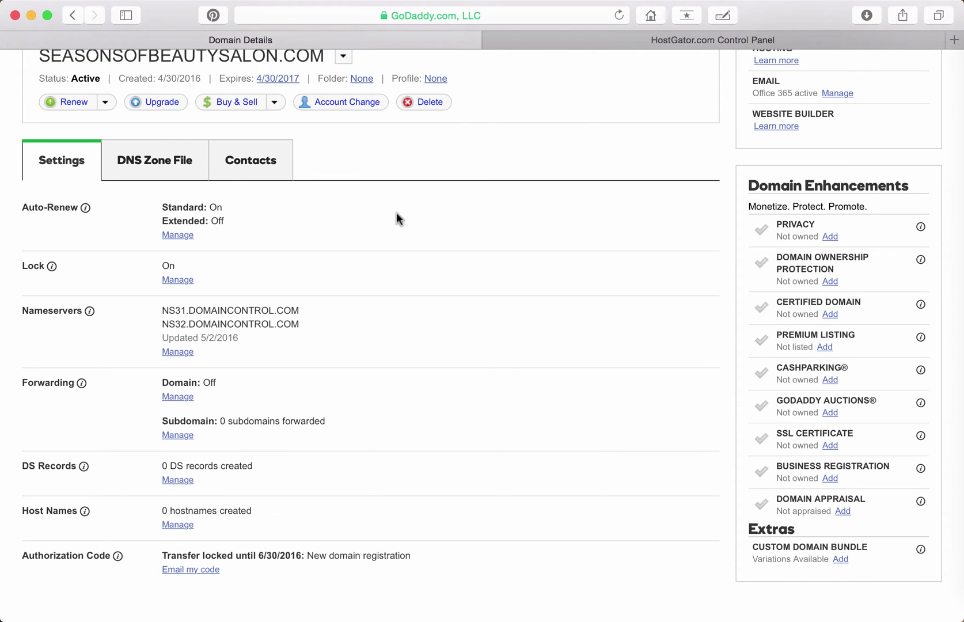
left_click(591, 37)
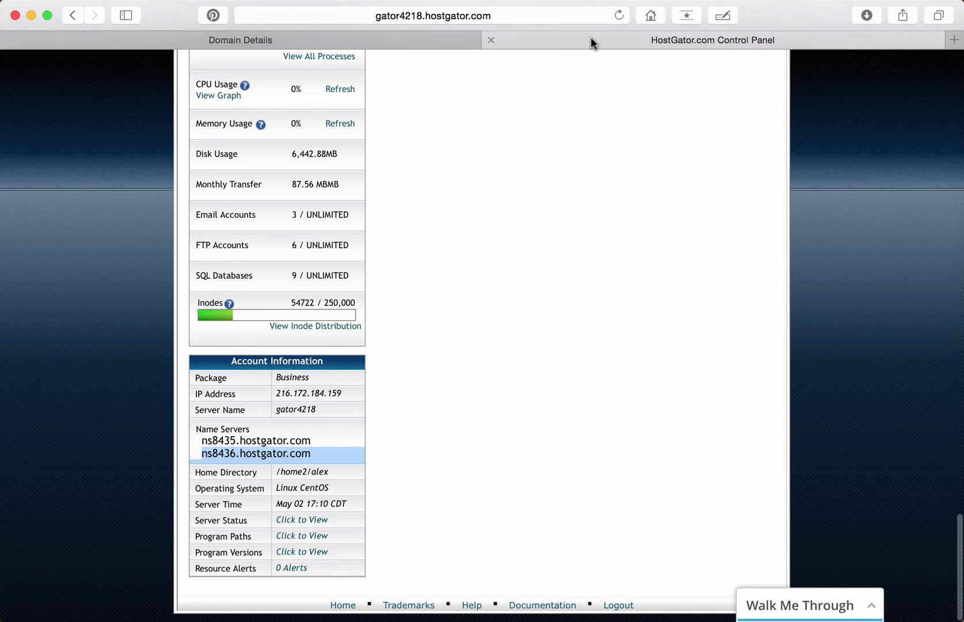
Filter the cPanel tools by entering 'wordpress' in the Find box at the top
scroll(691, 227, "up", 20)
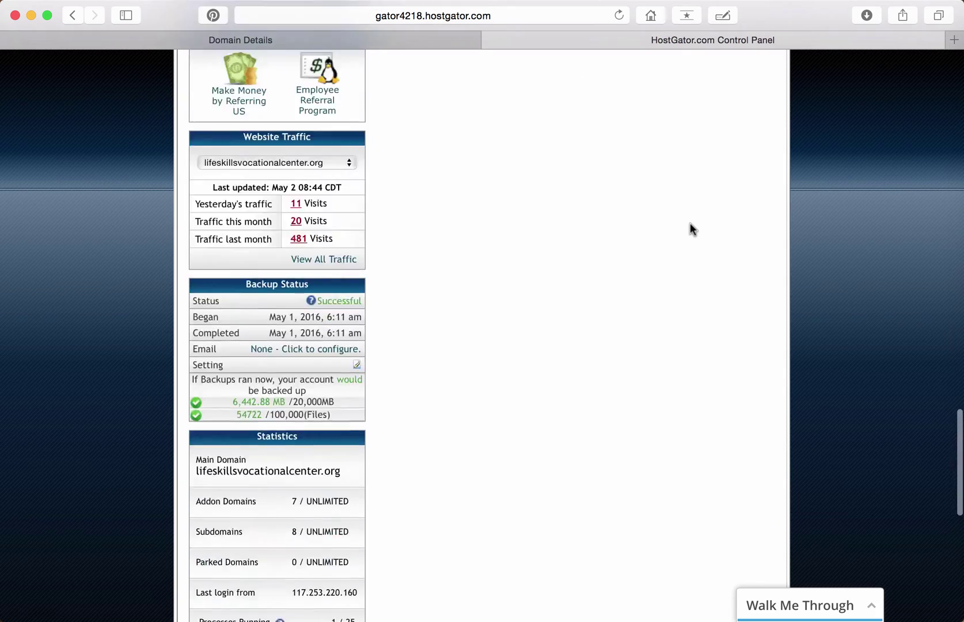
scroll(689, 223, "up", 4)
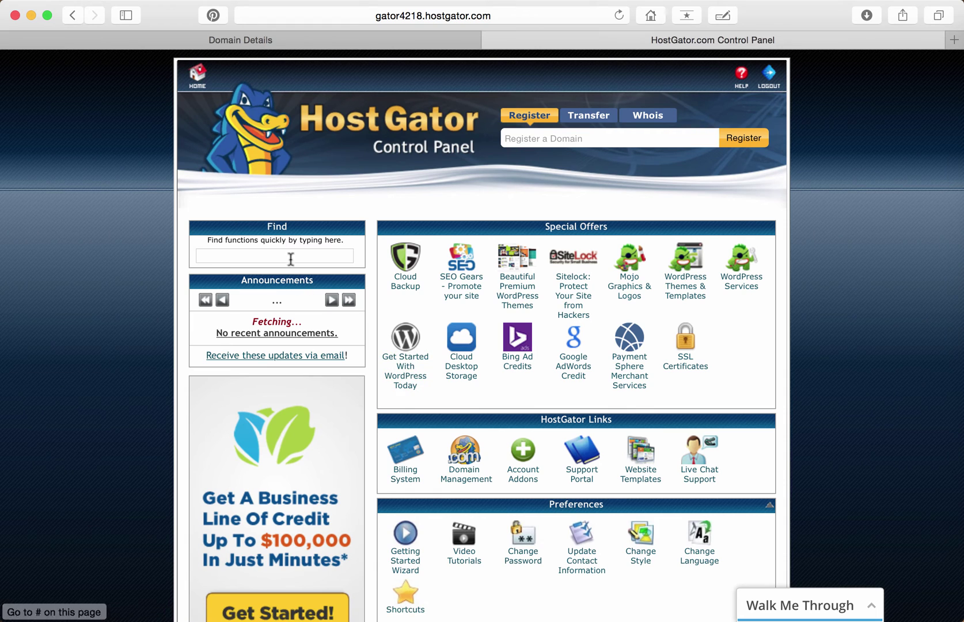
left_click(290, 258)
type("wordpress")
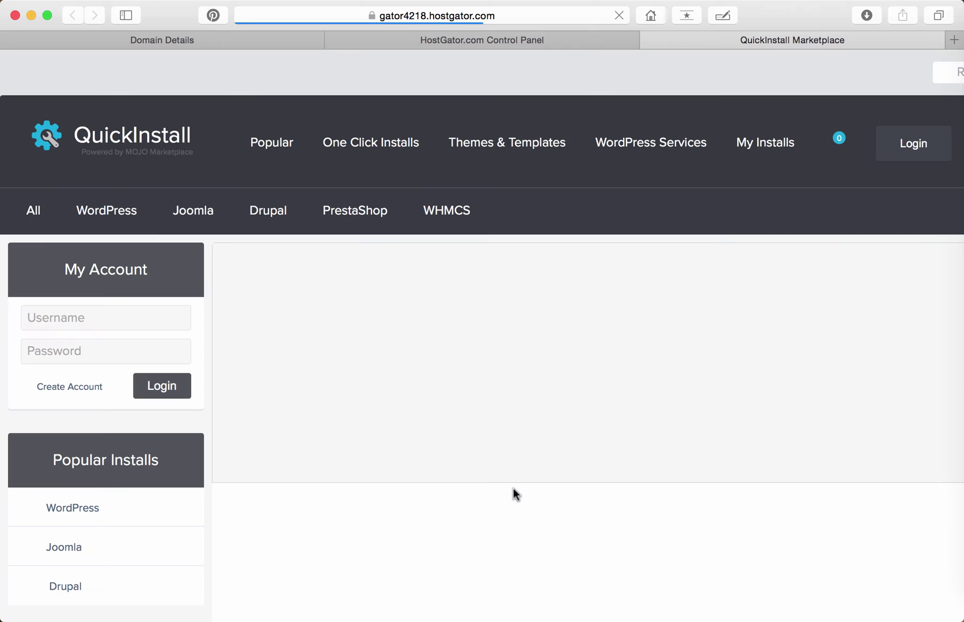
Begin the free WordPress install and select seasonsofbeautysalon.com as its domain
scroll(513, 488, "down", 10)
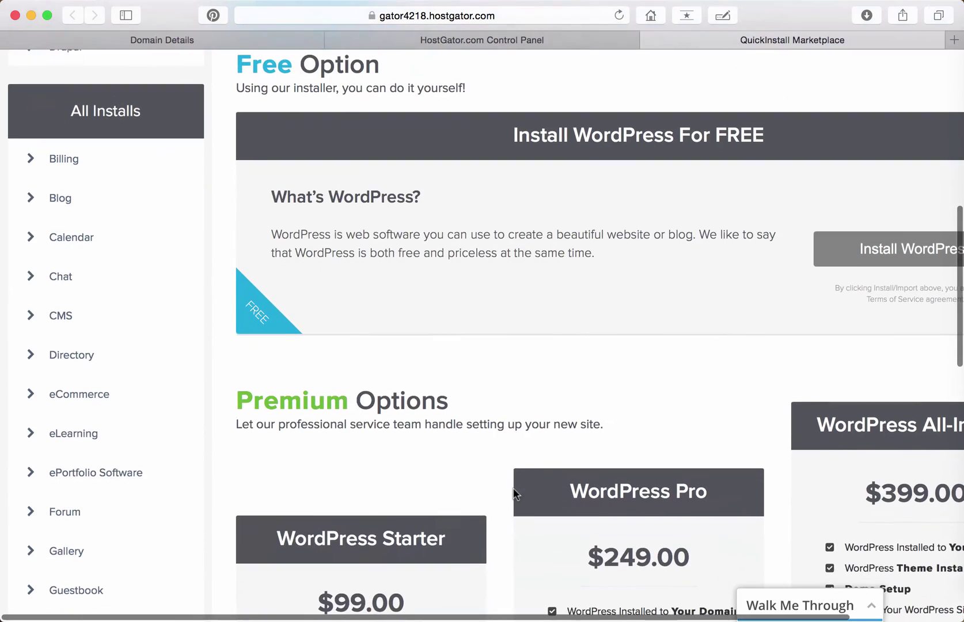
scroll(513, 488, "up", 1)
scroll(689, 254, "right", 3)
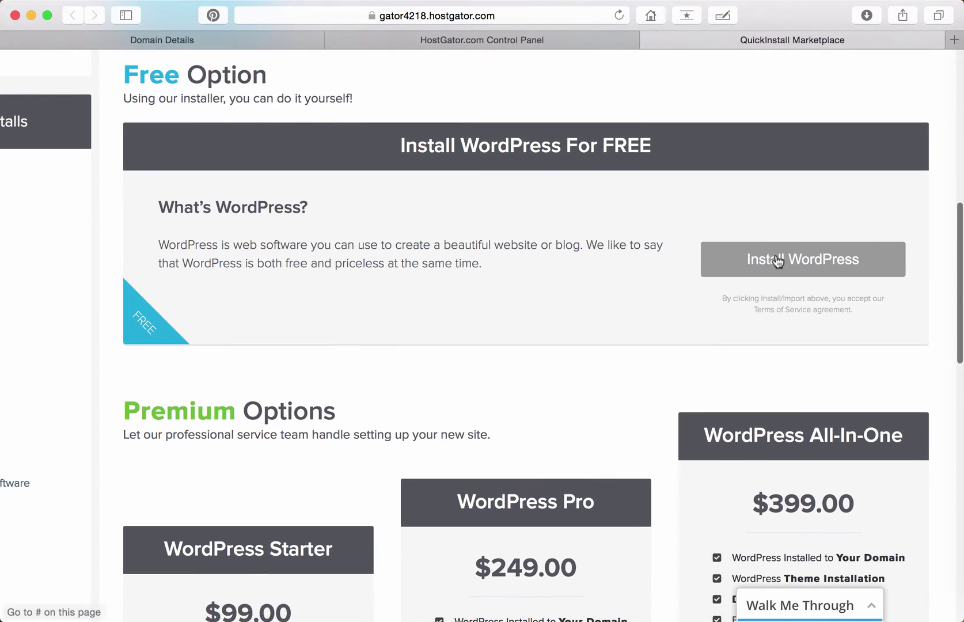
left_click(772, 258)
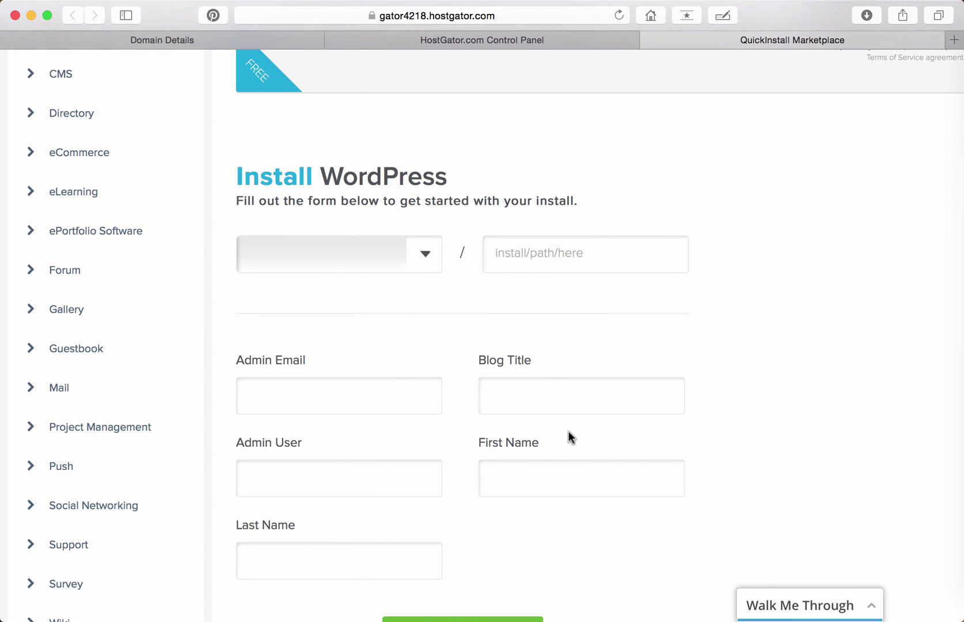
left_click(425, 258)
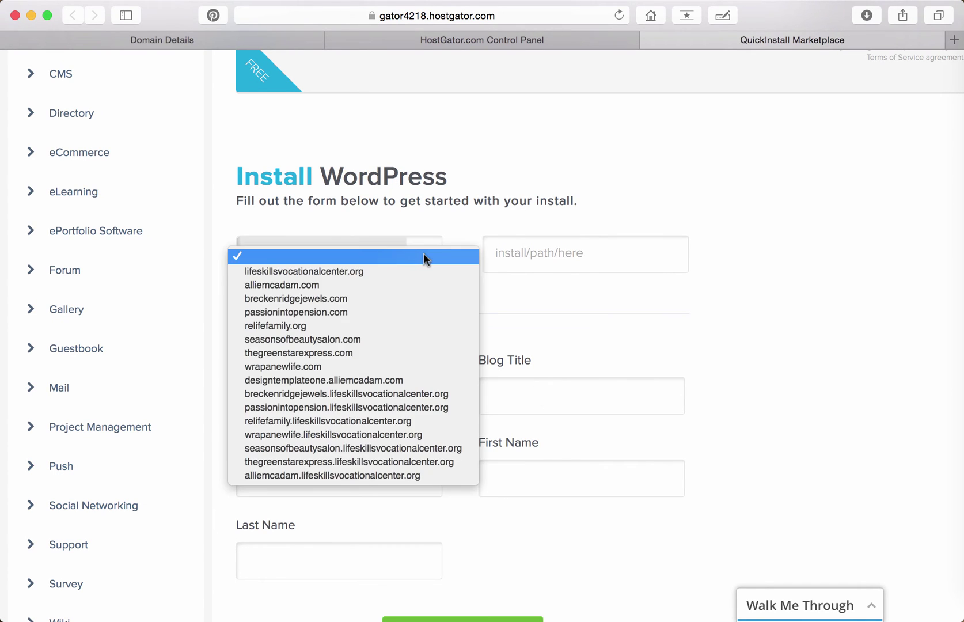
left_click(384, 342)
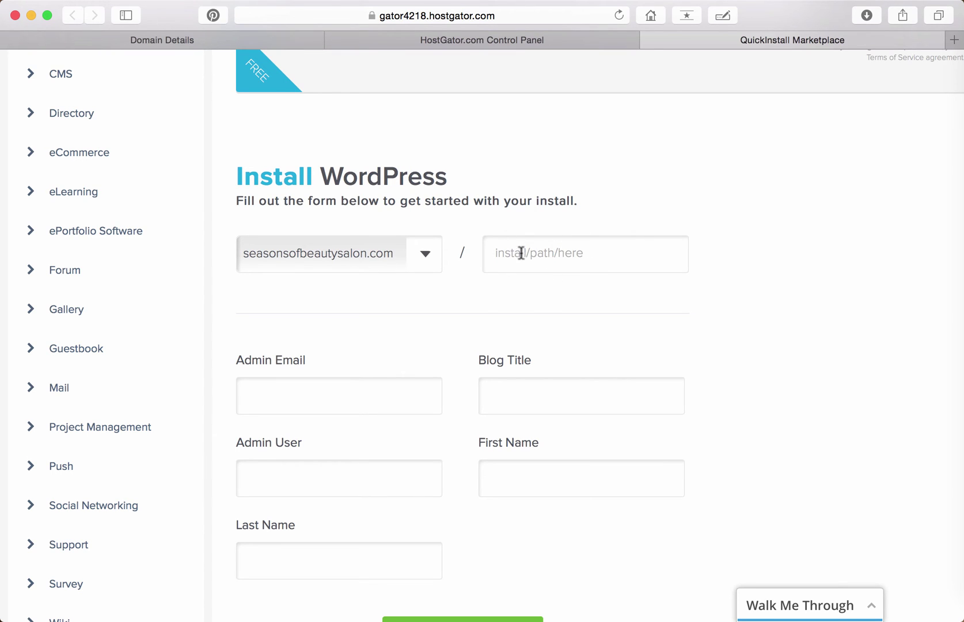
Leave the install path blank so WordPress installs at the domain root
left_click(573, 256)
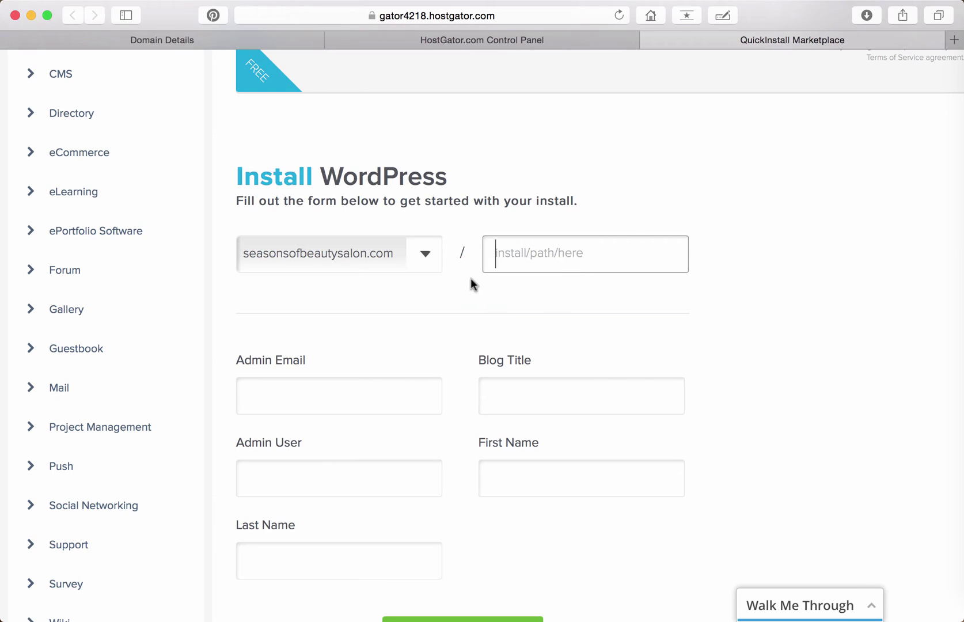
left_click(508, 290)
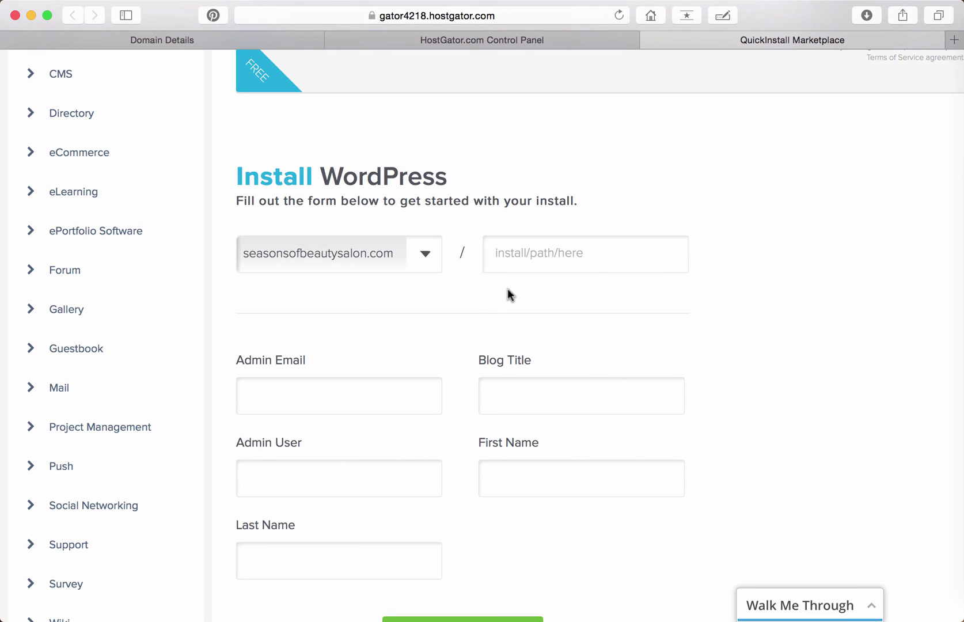
left_click(528, 252)
left_click(543, 287)
Fill in the admin email and admin username fields of the WordPress install form
scroll(300, 253, "down", 5)
left_click(295, 254)
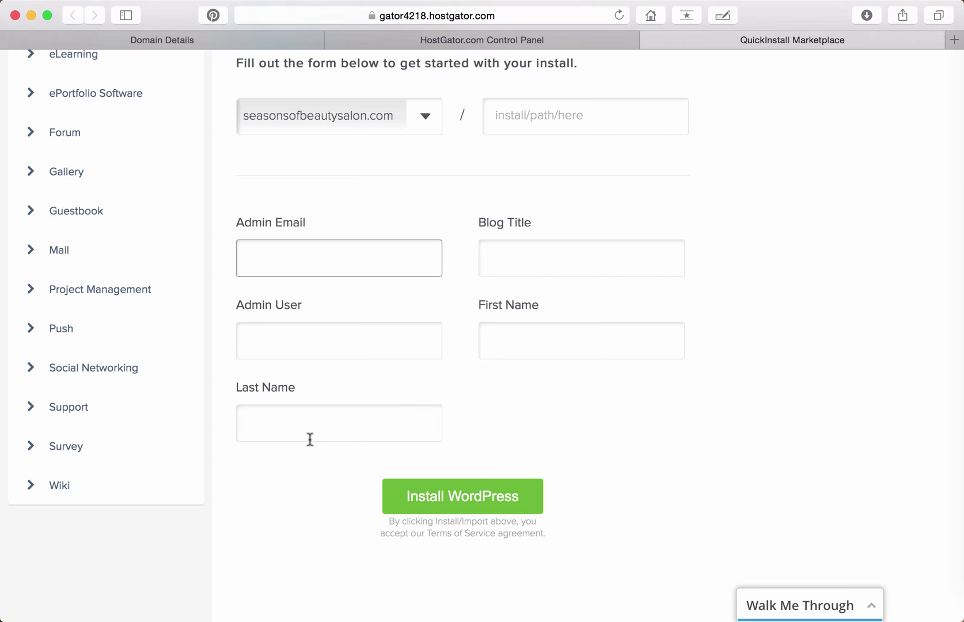
left_click(300, 332)
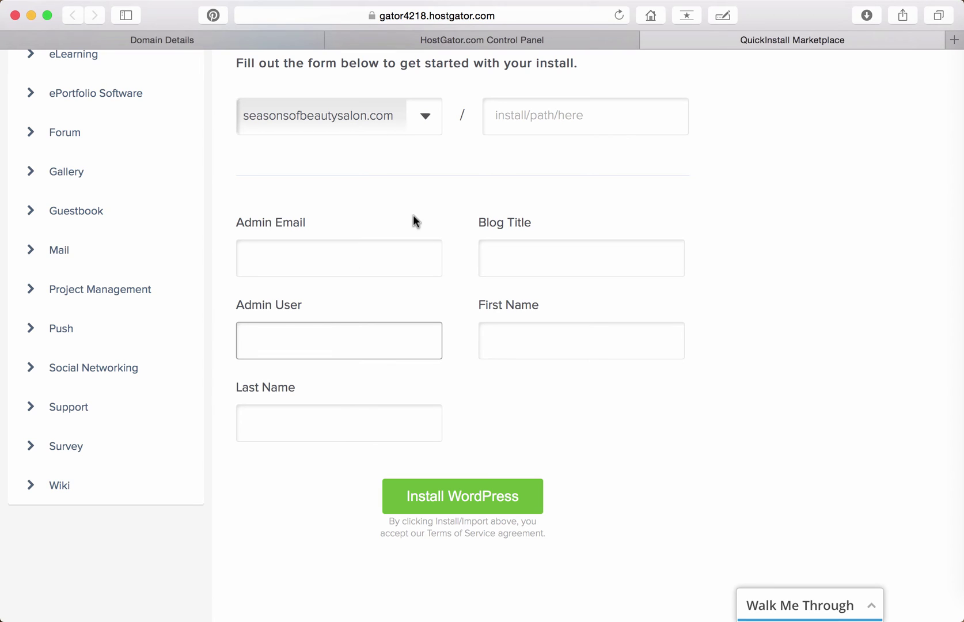
left_click(252, 257)
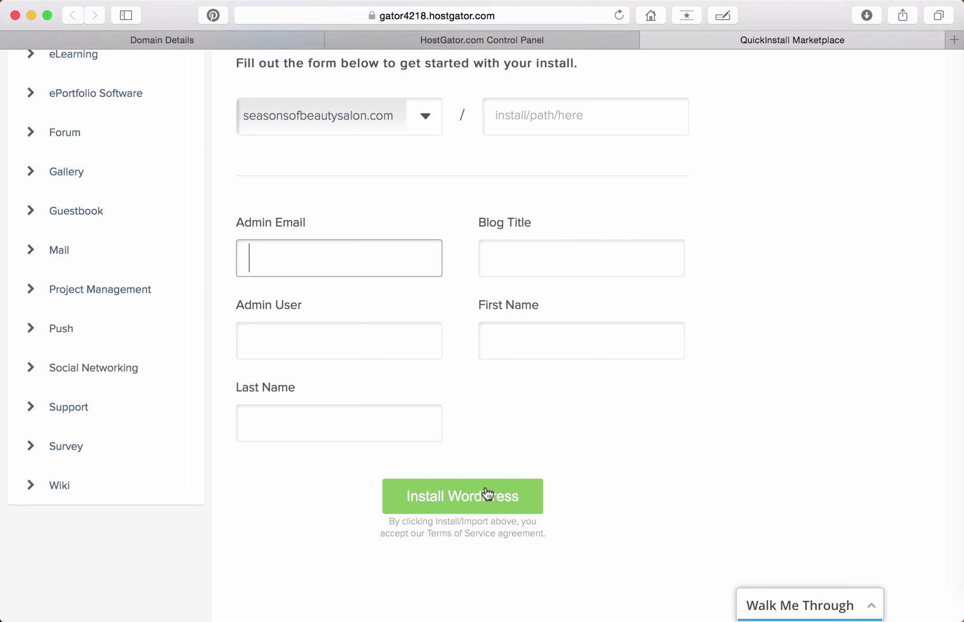
scroll(619, 256, "up", 15)
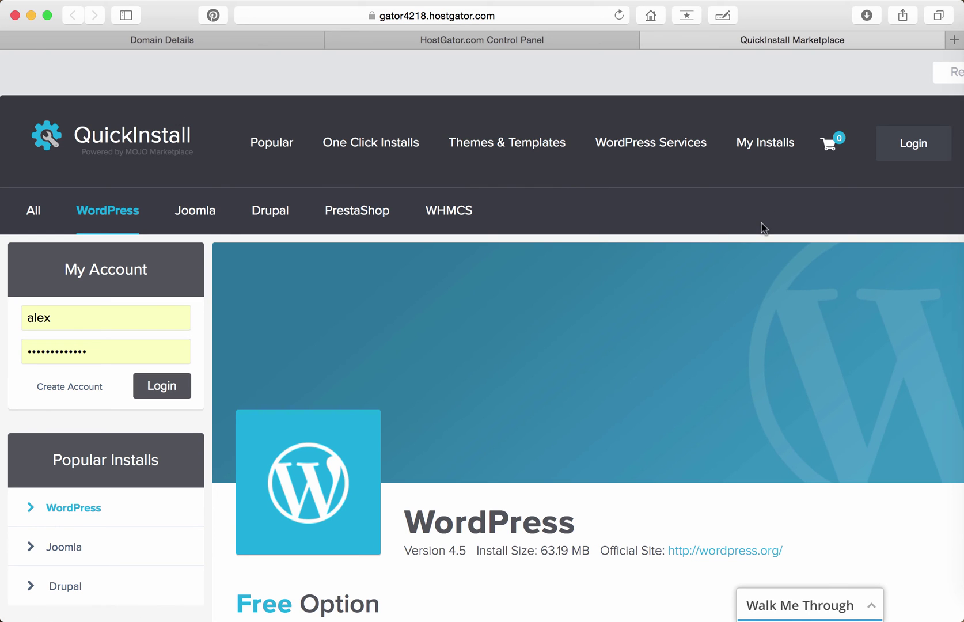
Load seasonsofbeautysalon.com in a new tab, then place the cursor at the end of its address
key("super+t")
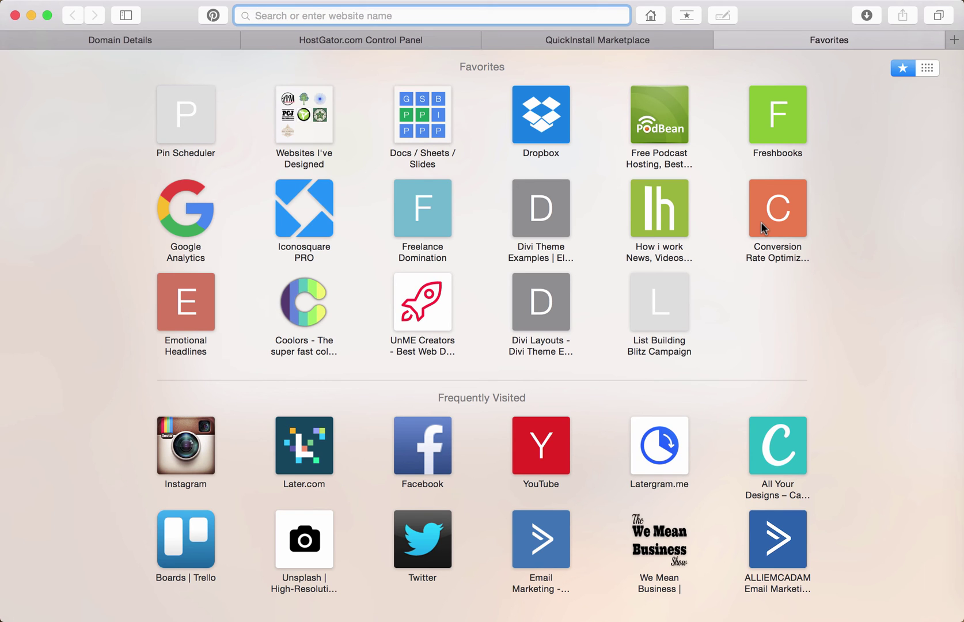
type("seas")
key("Return")
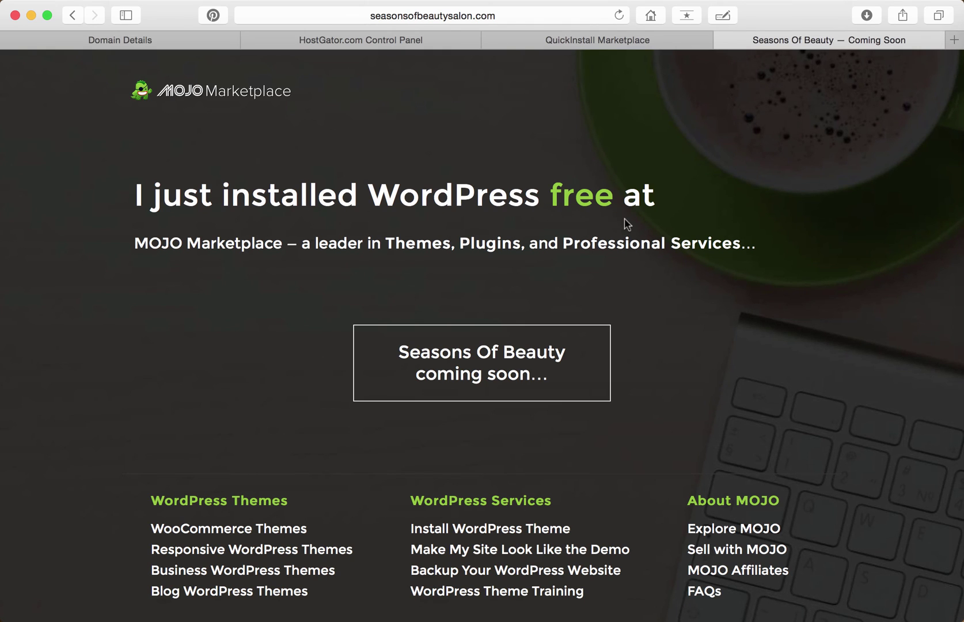
left_click(512, 21)
left_click(473, 13)
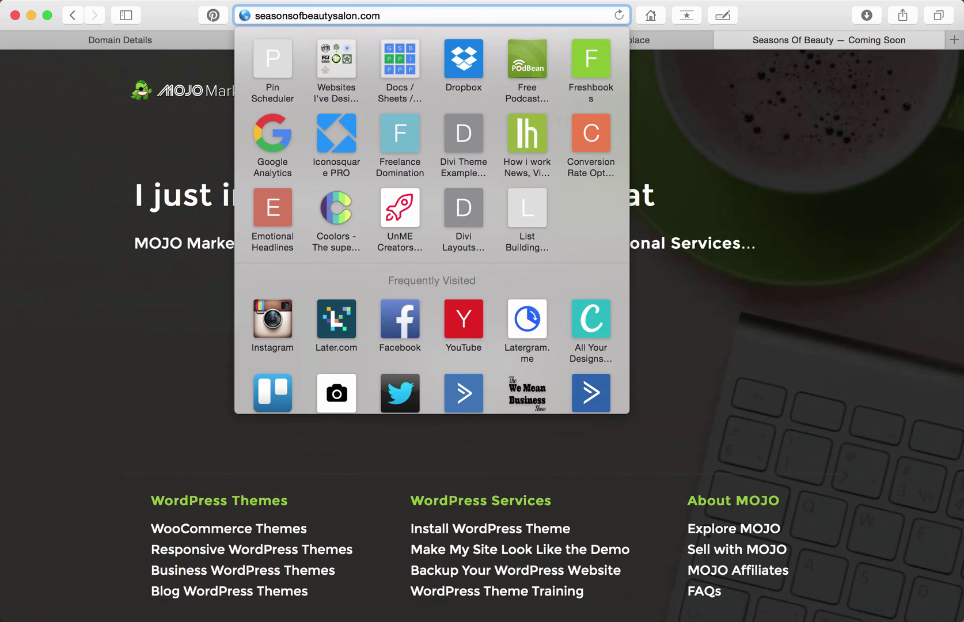
Go to the site's /wp-admin login page and enter the WordPress username
type("/wp")
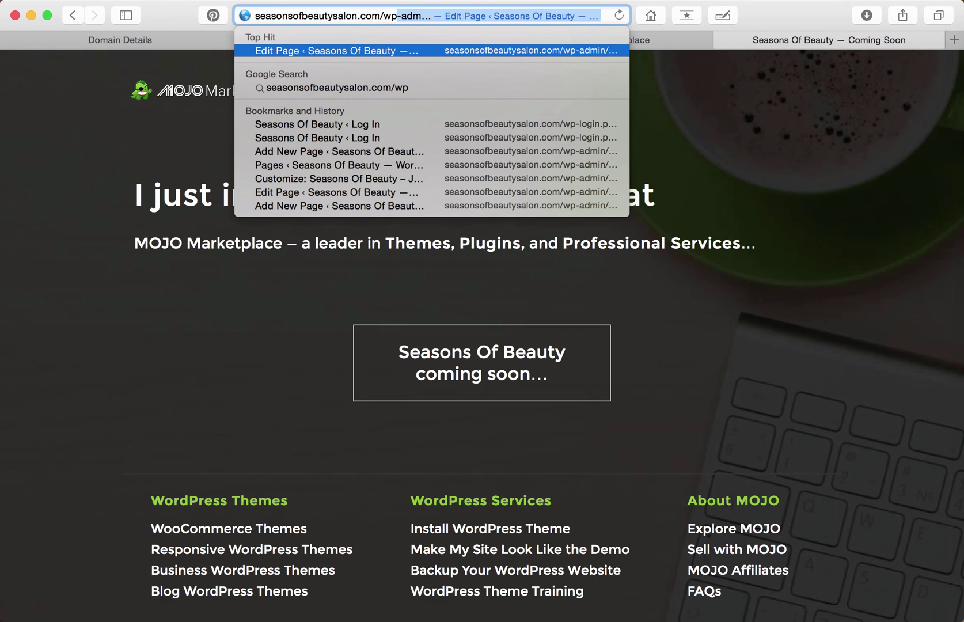
type("-admin")
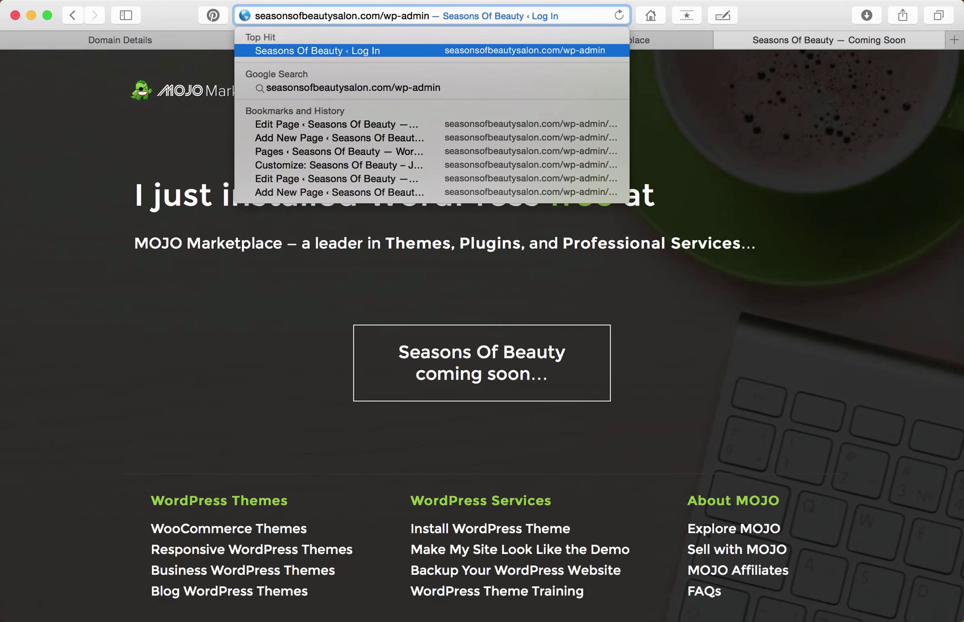
key("Return")
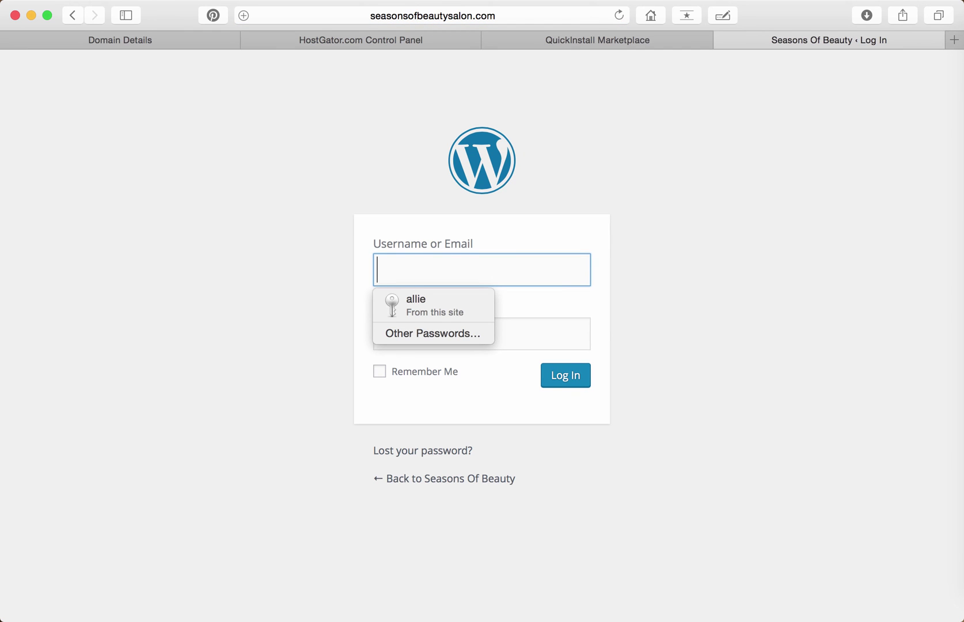
left_click(716, 284)
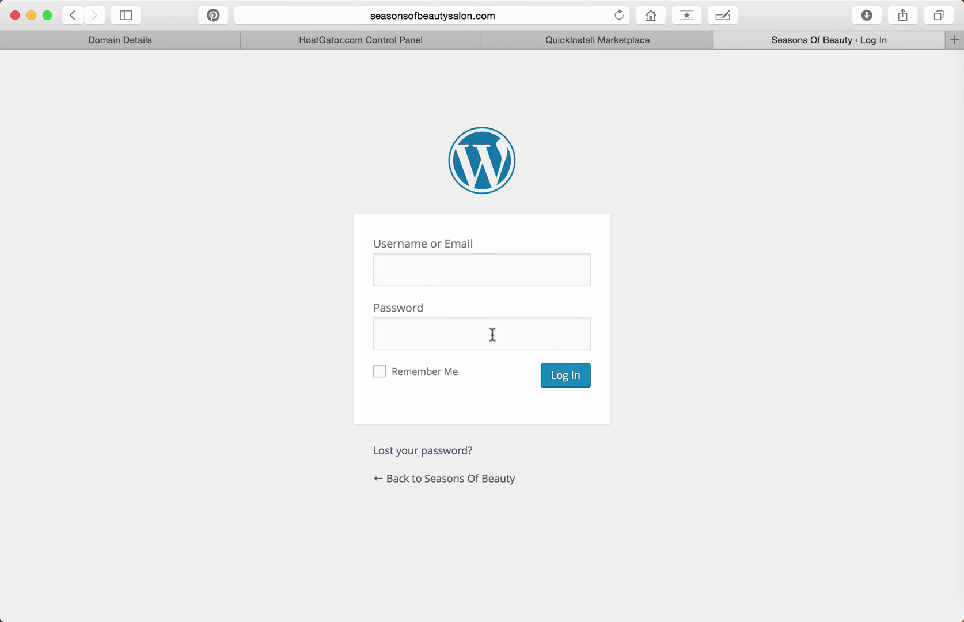
left_click(412, 276)
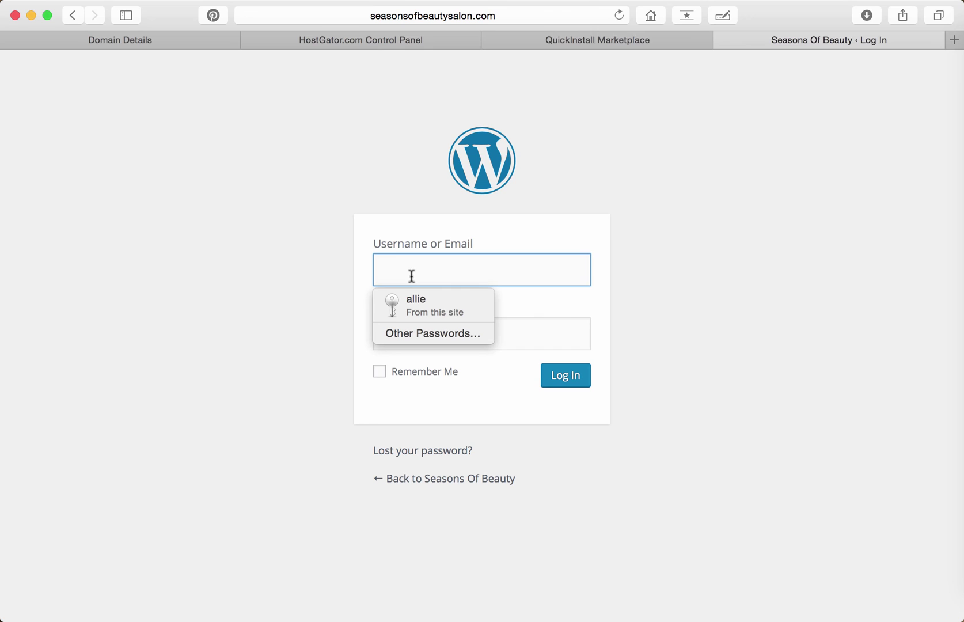
type("allie")
Fill in the saved username and password from autofill and log in to the Dashboard
left_click(631, 294)
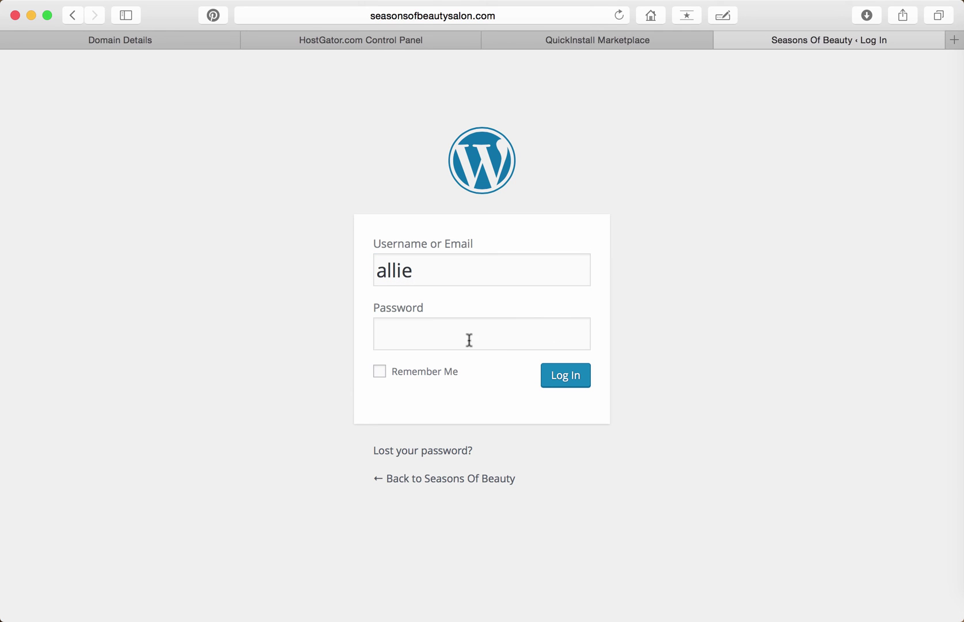
left_click(470, 340)
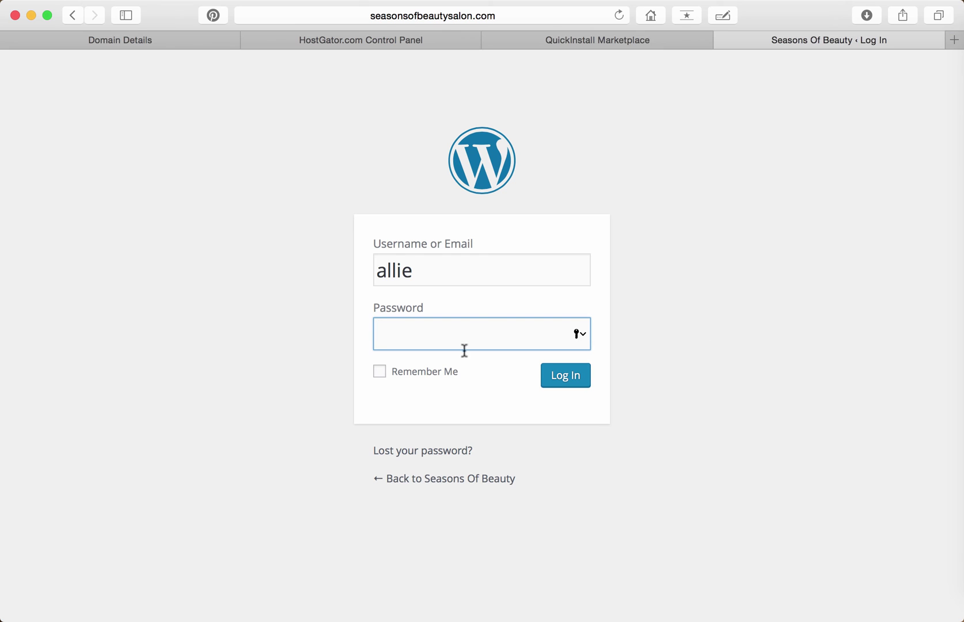
left_click(540, 283)
left_click(461, 304)
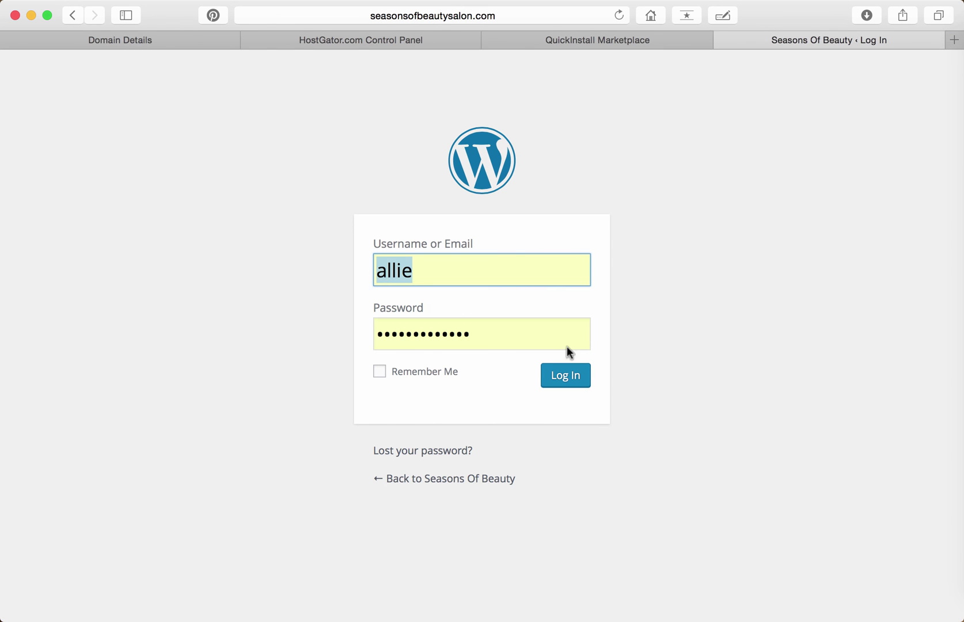
left_click(568, 375)
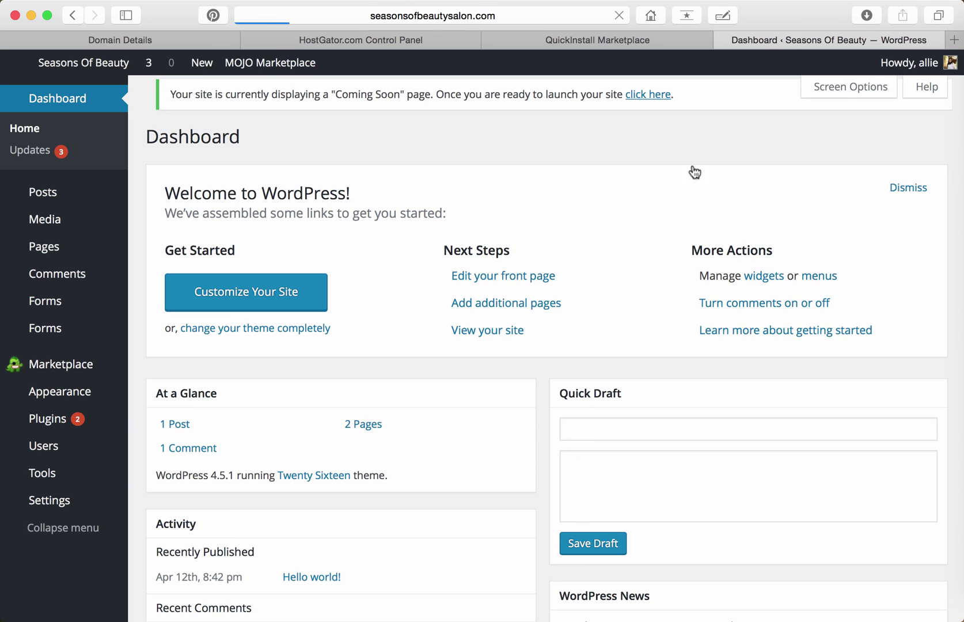